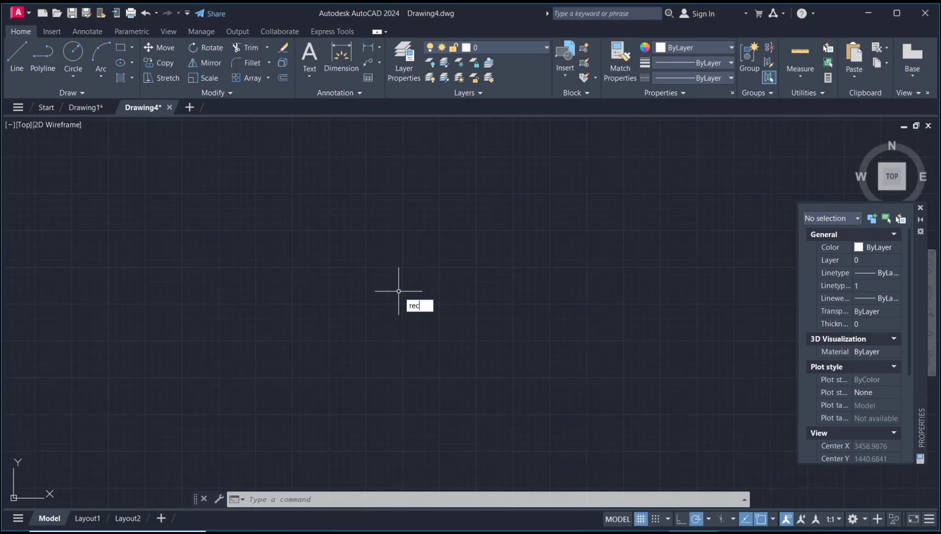
Draw a rectangle from two opposite corners and confirm it is a single polyline.
key("Return")
left_click(344, 237)
left_click(532, 384)
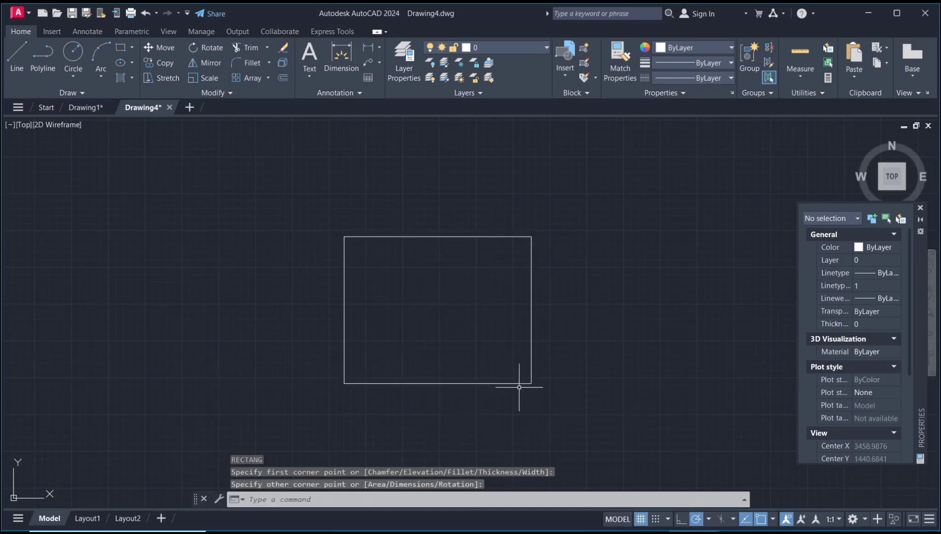
left_click(467, 383)
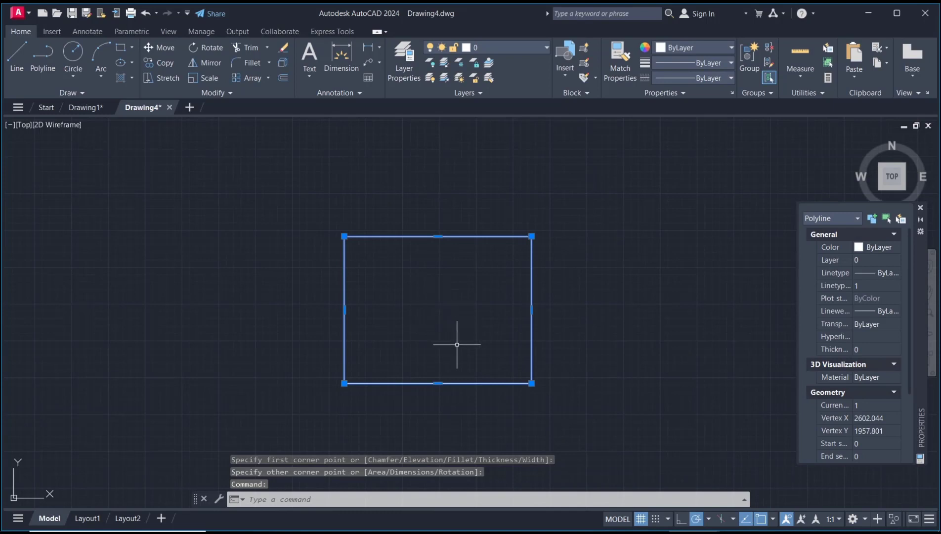
key("Escape")
type("EXPLODE")
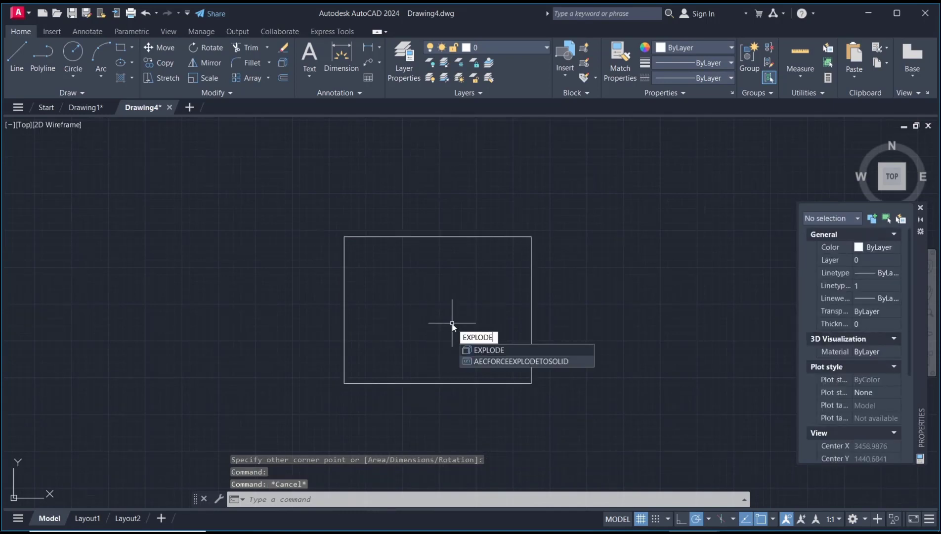
Explode the rectangle and confirm its top, bottom and right edges are separate Lines.
key("Return")
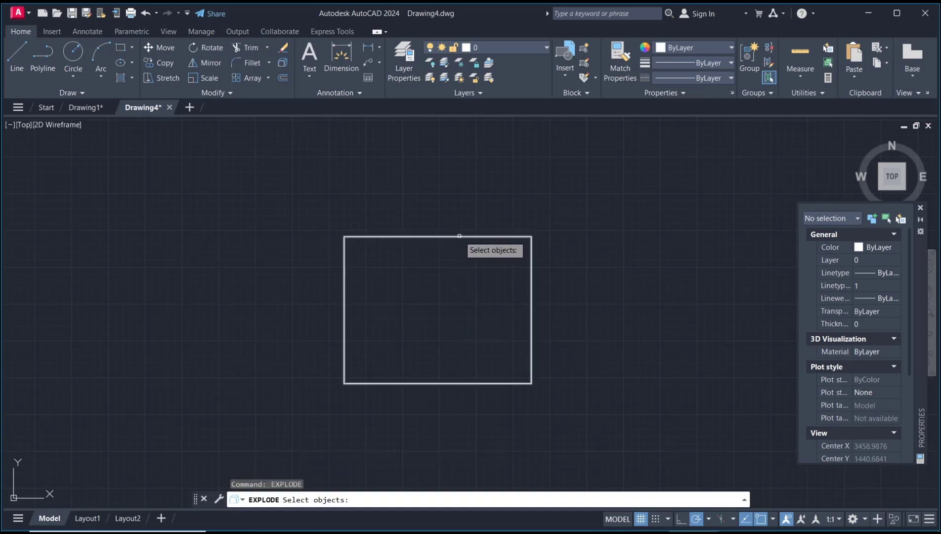
left_click(460, 236)
key("Return")
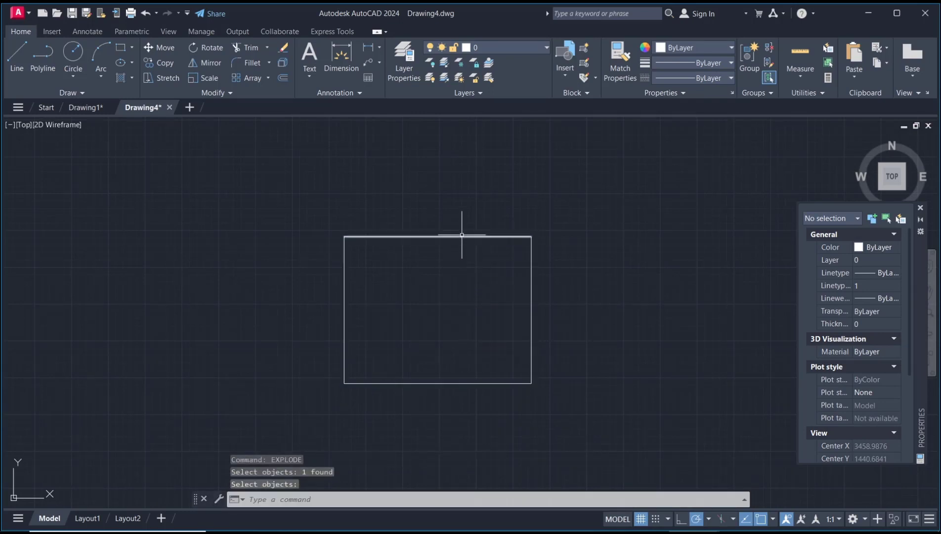
left_click(462, 236)
left_click(459, 384)
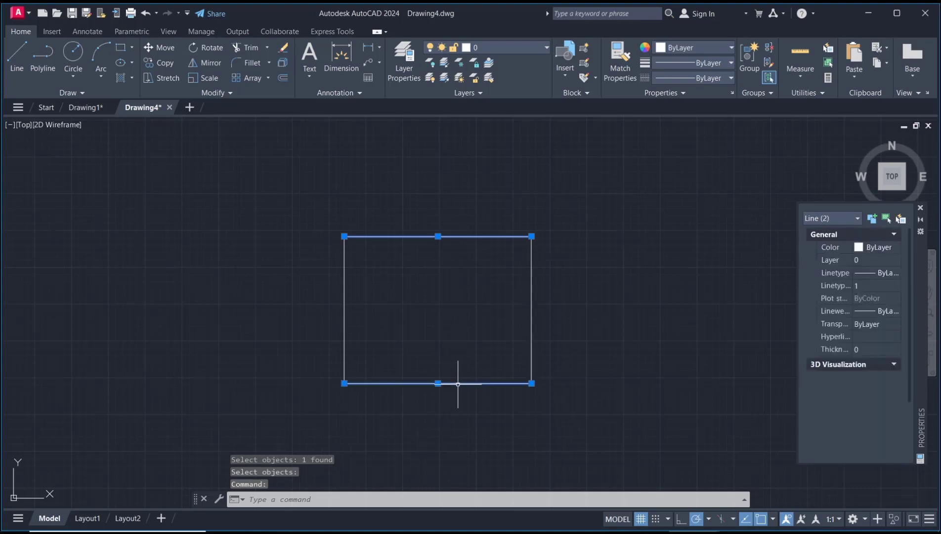
left_click(531, 304)
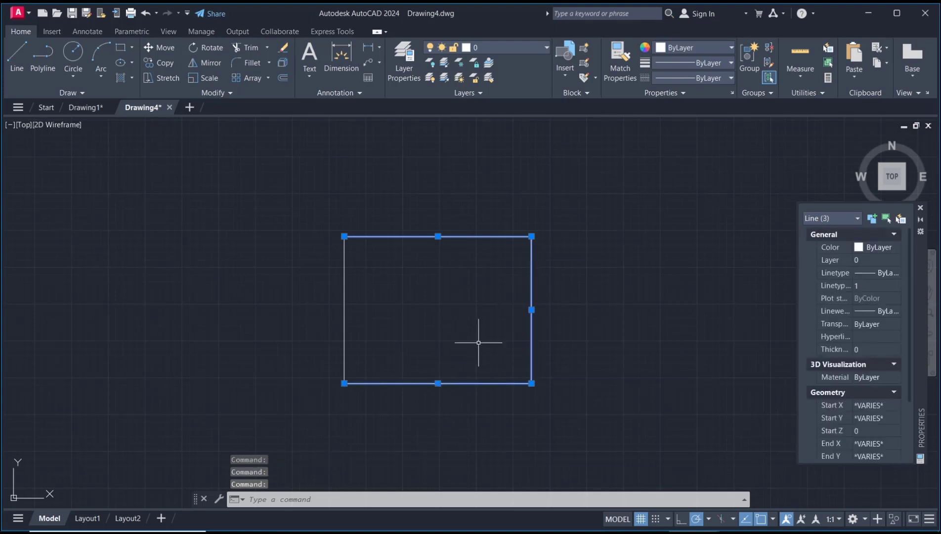
key("Escape")
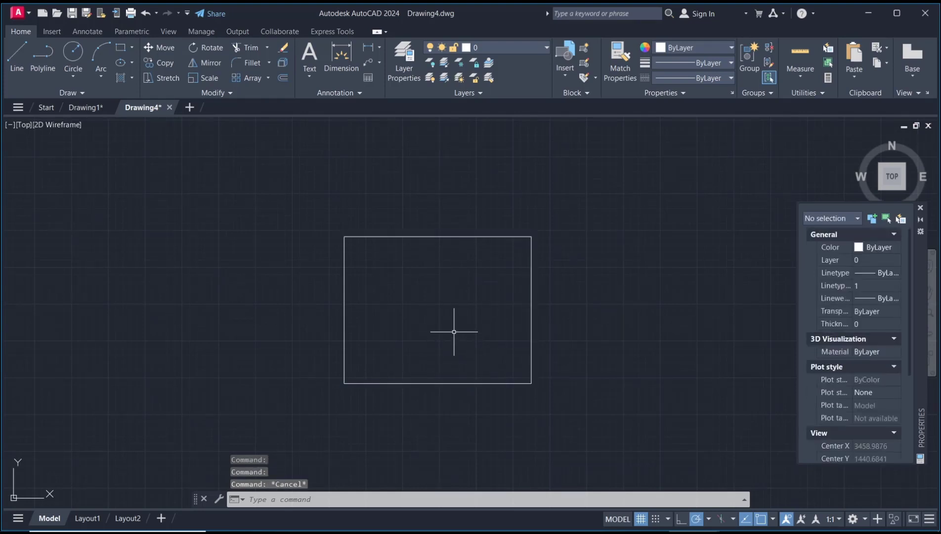
middle_click_drag(453, 332, 440, 307)
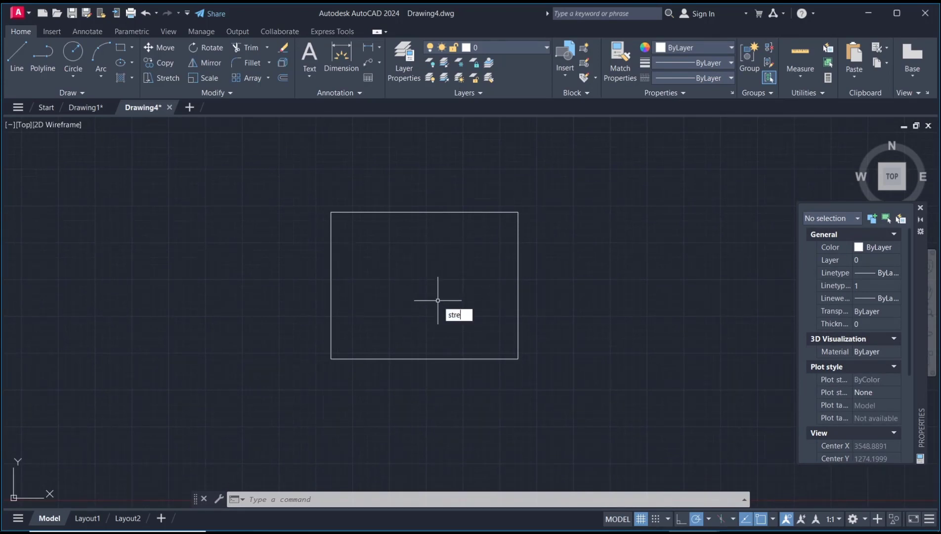
Stretch the rectangle's right edge further right using a crossing window, leaving the left side fixed.
key("Return")
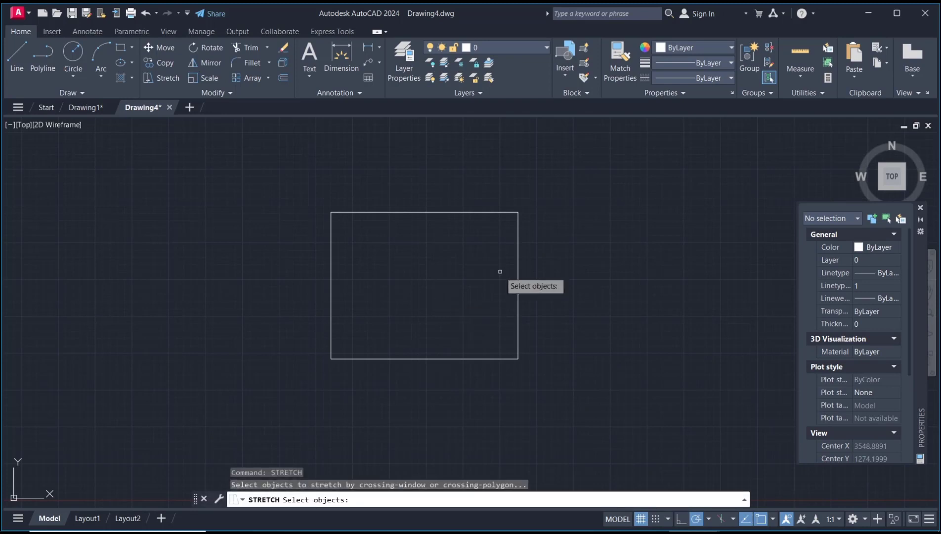
left_click(573, 176)
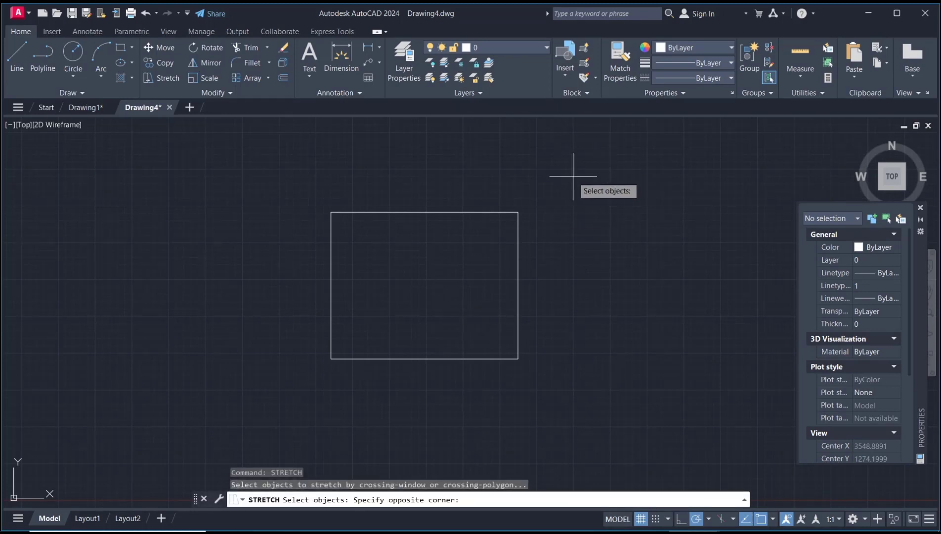
left_click(403, 405)
key("Return")
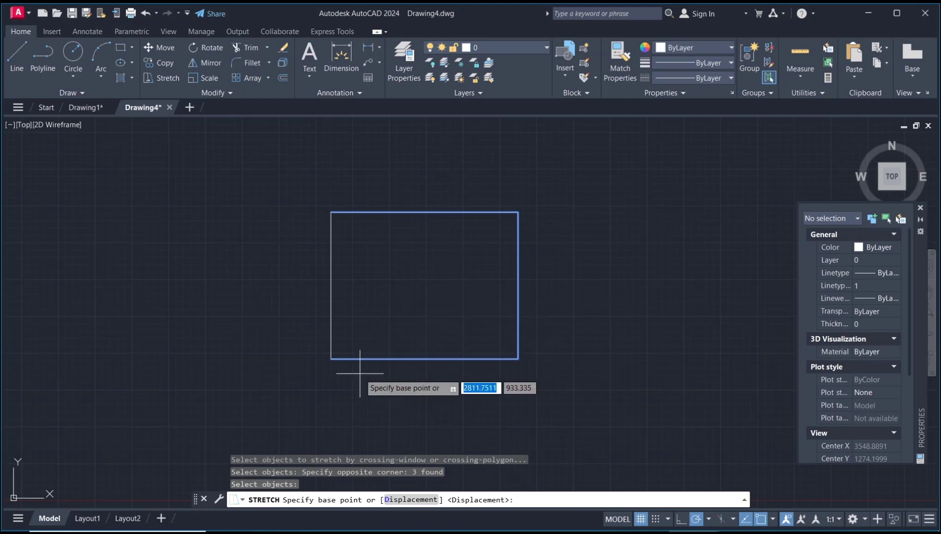
left_click(398, 381)
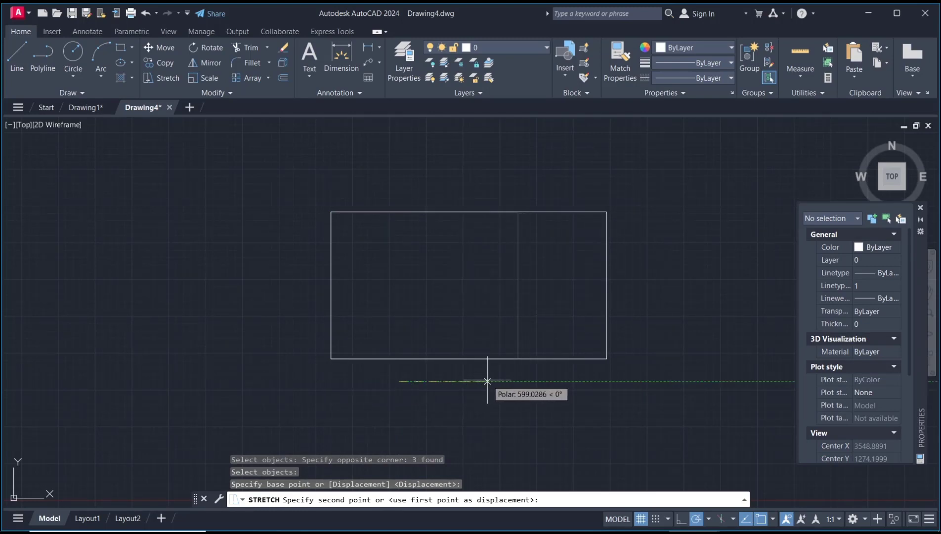
left_click(487, 381)
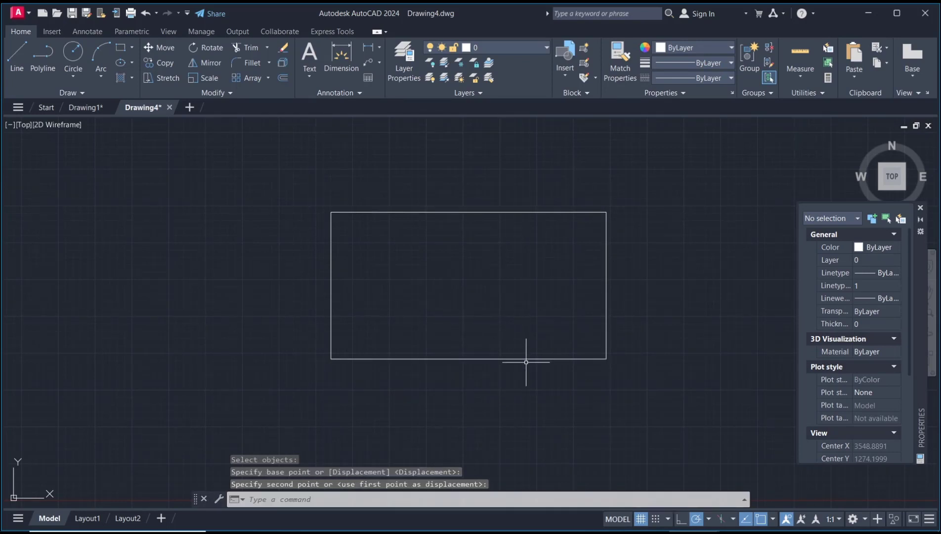
middle_click_drag(527, 364, 495, 350)
Stretch the rectangle's bottom edge downward to make it taller.
type("s")
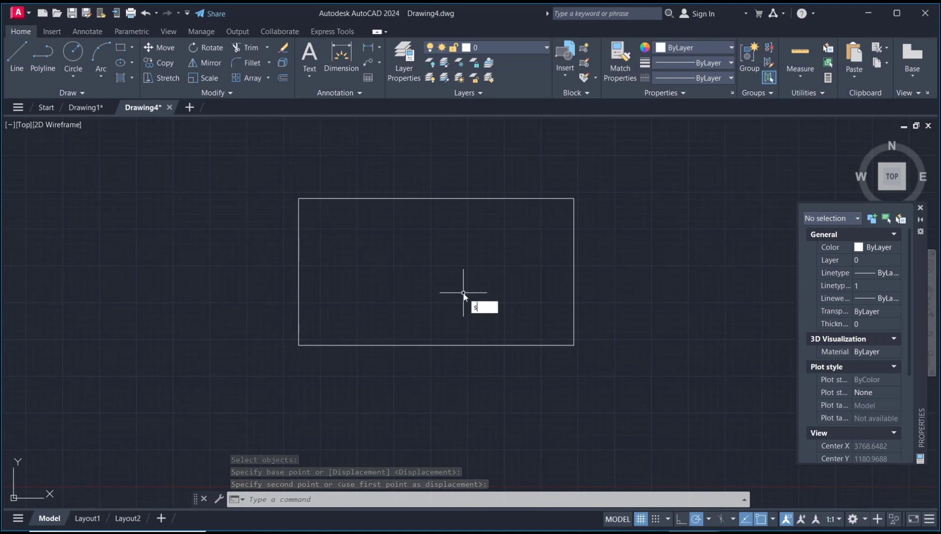
type("t")
key("Return")
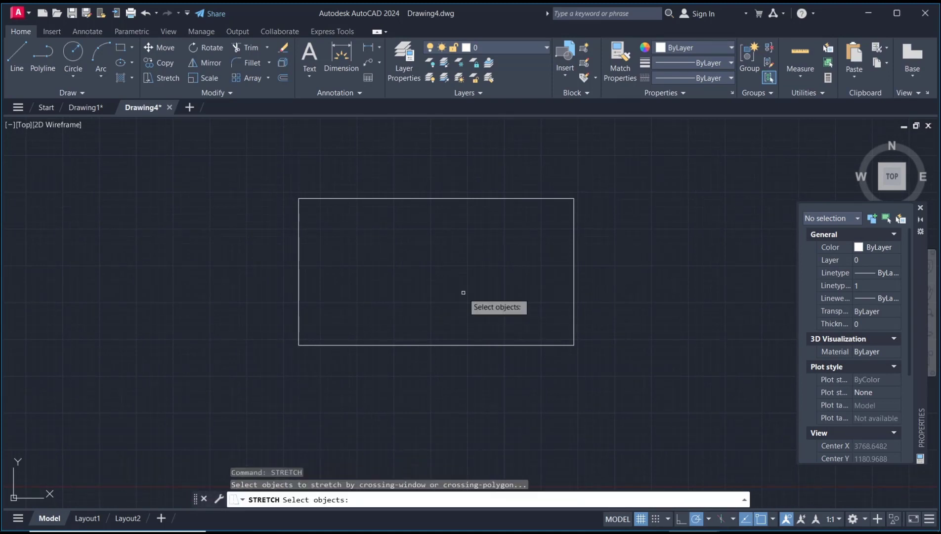
left_click(617, 381)
left_click(233, 274)
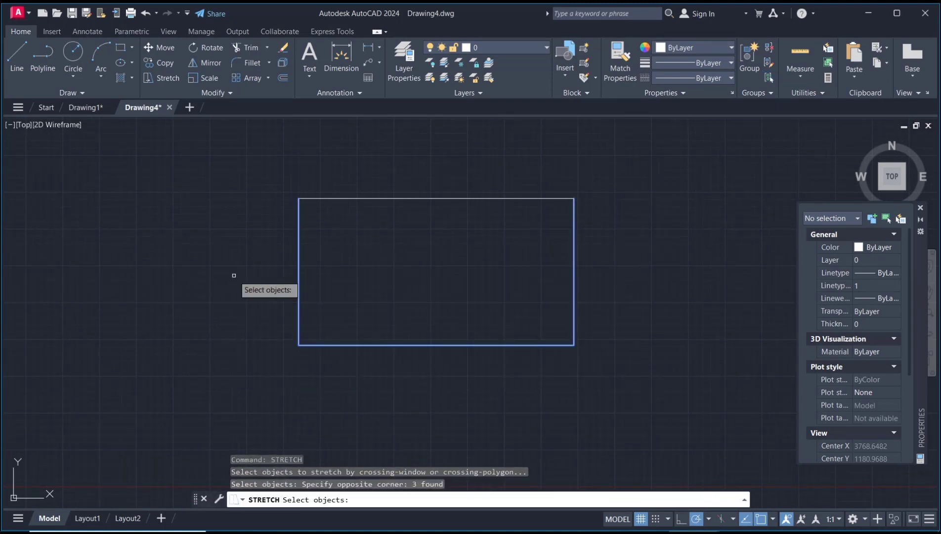
key("Return")
left_click(615, 236)
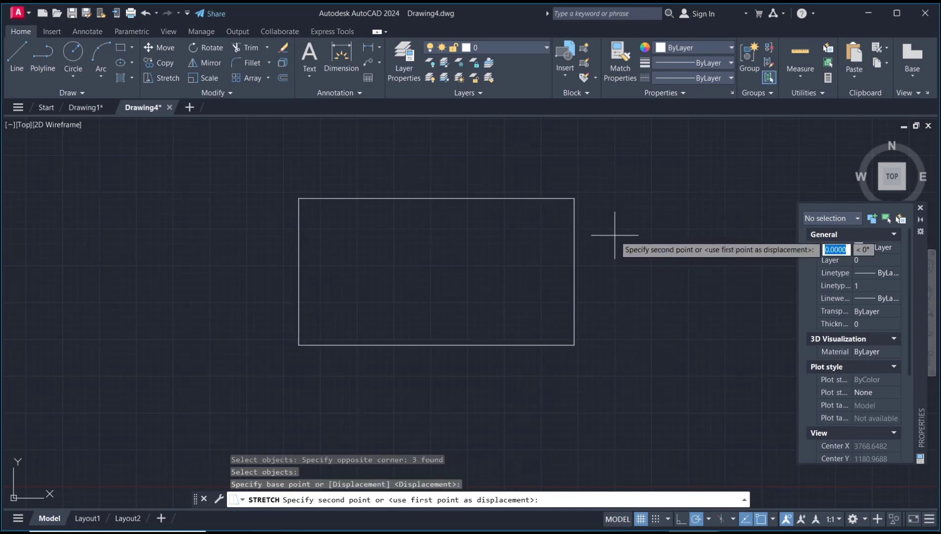
left_click(614, 323)
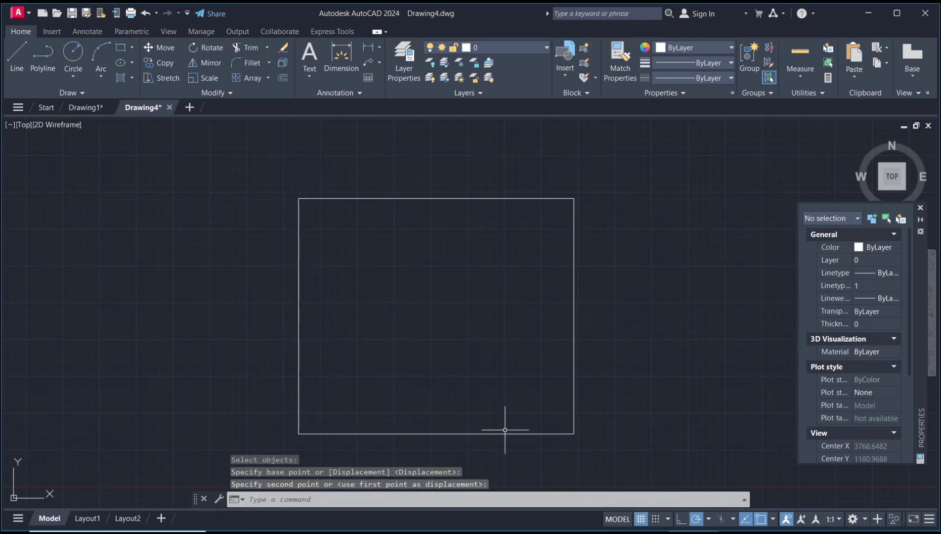
Window-select all four lines of the rectangle.
middle_click_drag(611, 361, 405, 353)
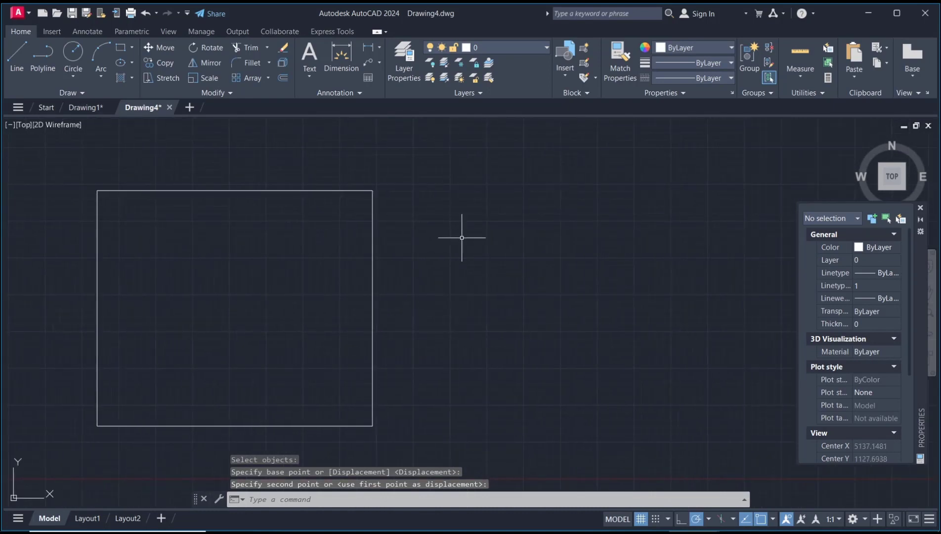
left_click(462, 171)
left_click(66, 454)
Delete the selected lines and draw a new 50 by 50 square.
key("Delete")
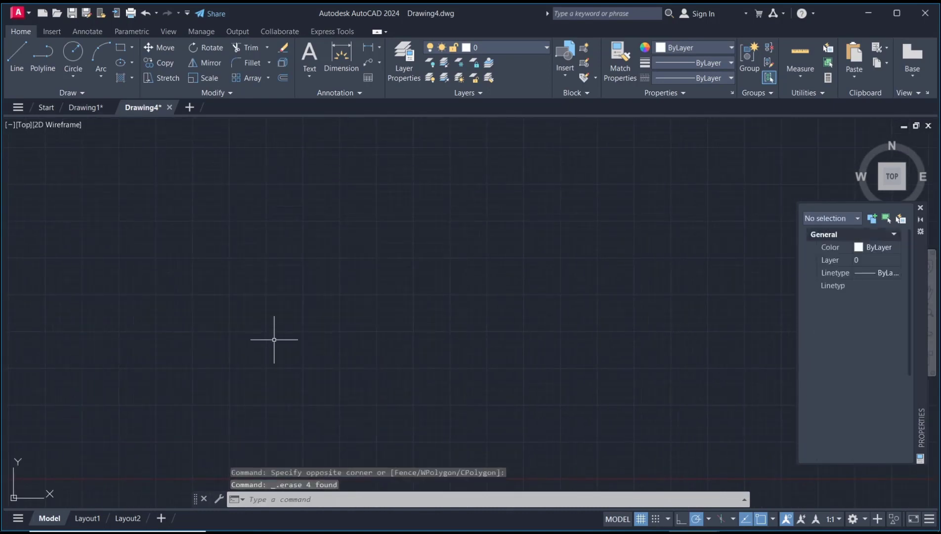
type("rec")
key("Return")
left_click(301, 219)
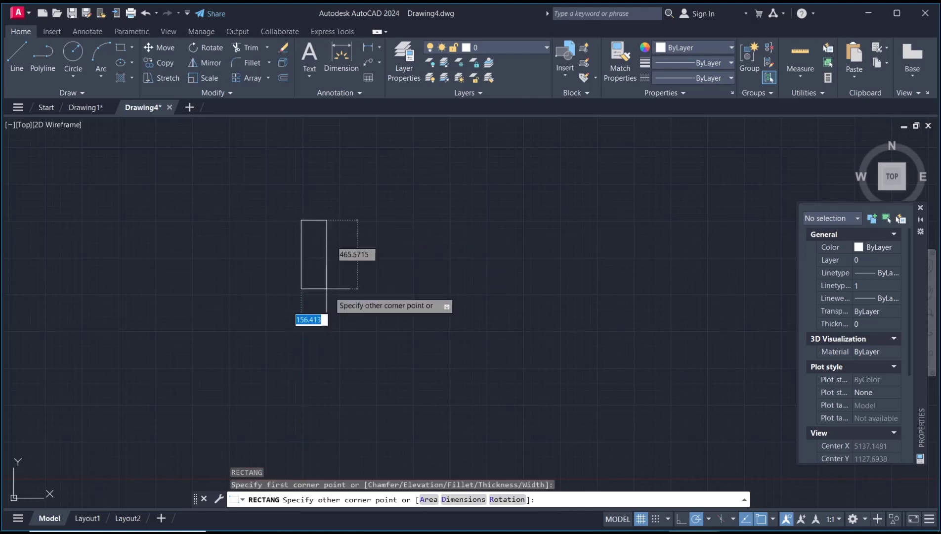
type("20")
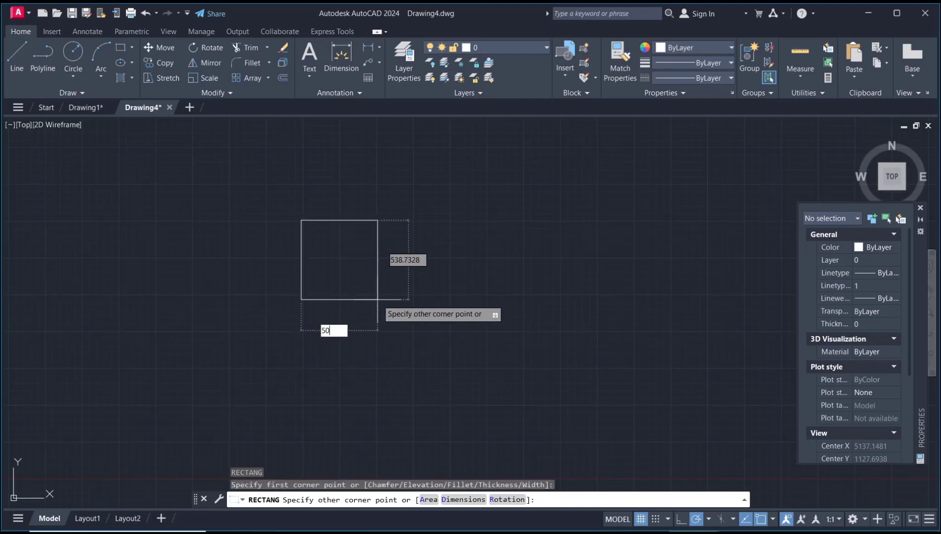
key("Tab")
type("5")
key("Return")
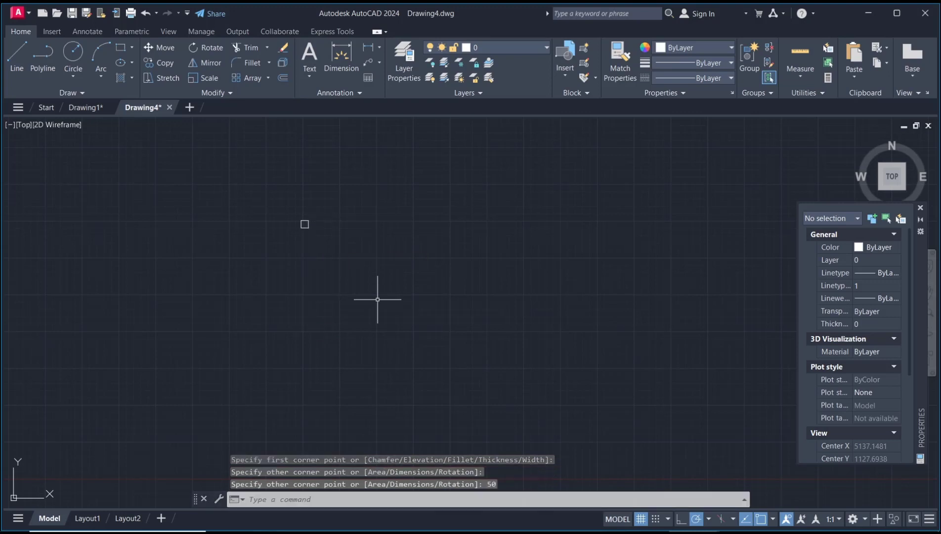
scroll(305, 223, "up", 5)
middle_click_drag(305, 224, 319, 325)
type("STRE")
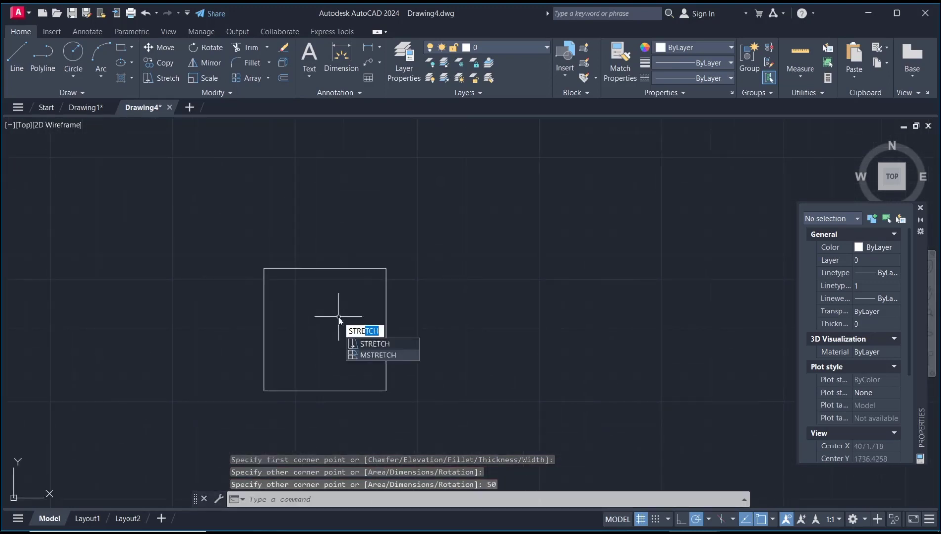
Stretch the square's right edge 50 units to the right.
key("Return")
left_click(424, 227)
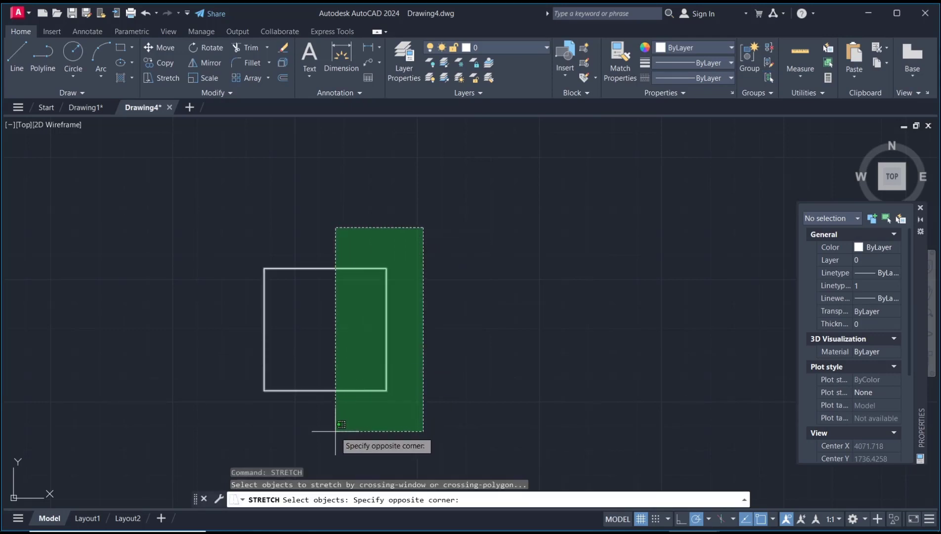
left_click(334, 431)
key("Return")
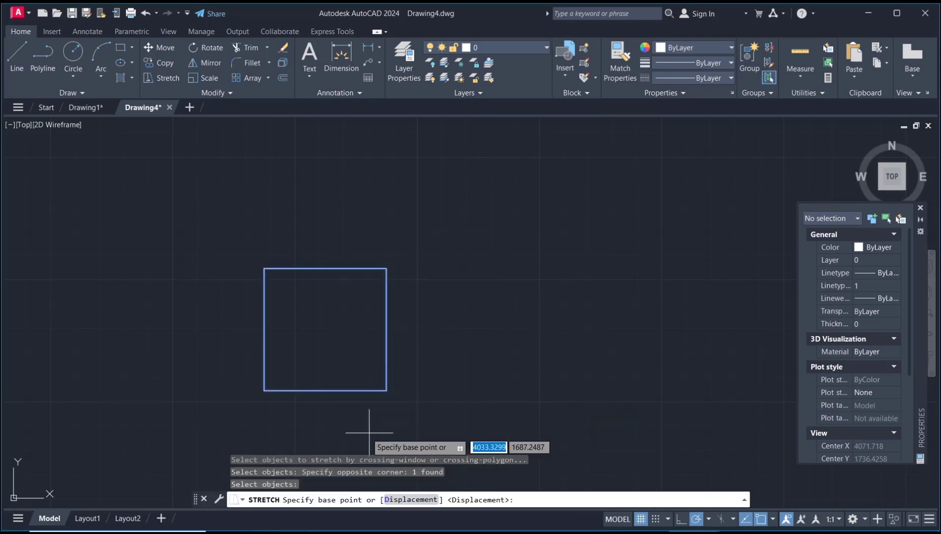
left_click(321, 416)
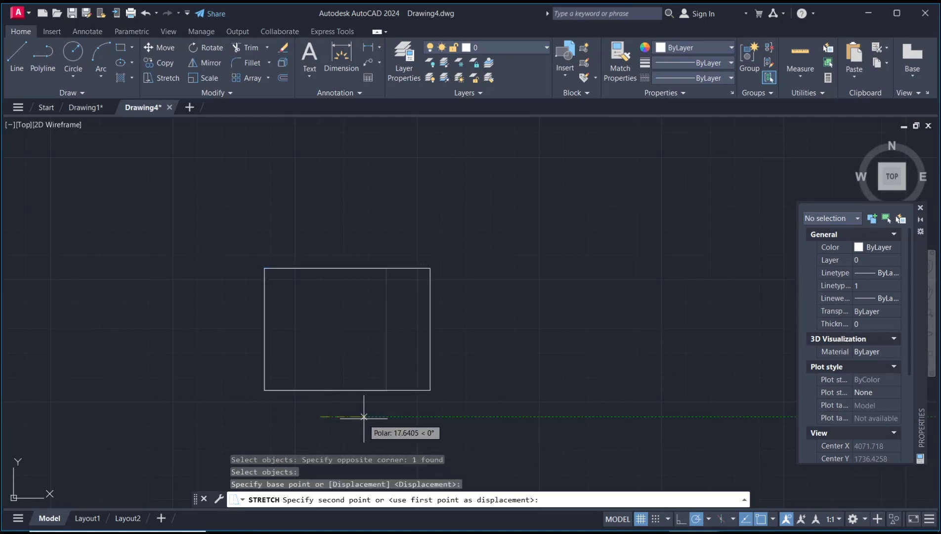
type("50")
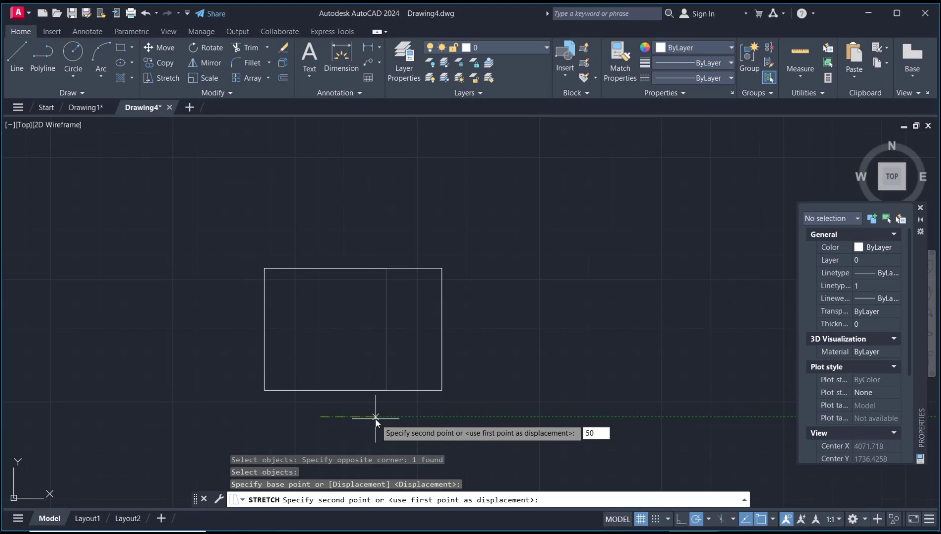
key("Return")
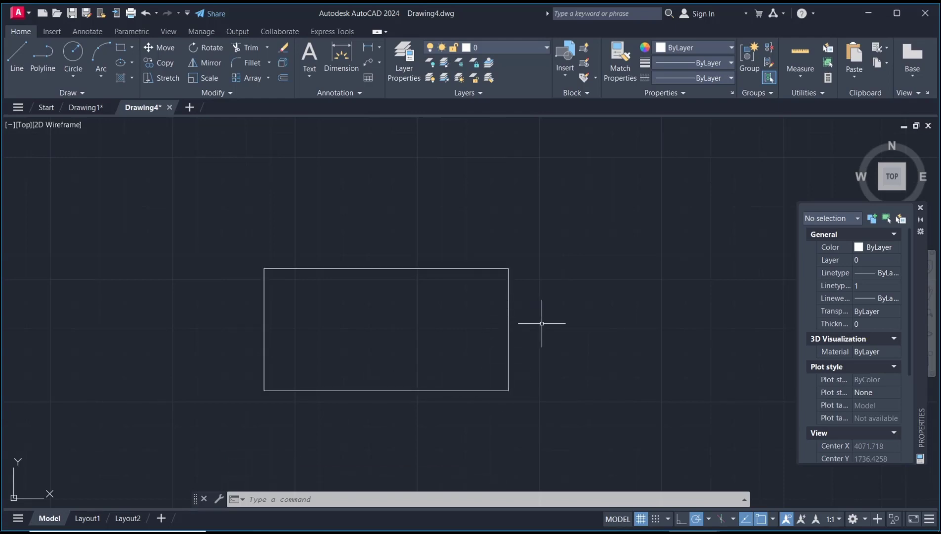
type("STRE")
Stretch the rectangle's top edge 50 units upward.
key("Return")
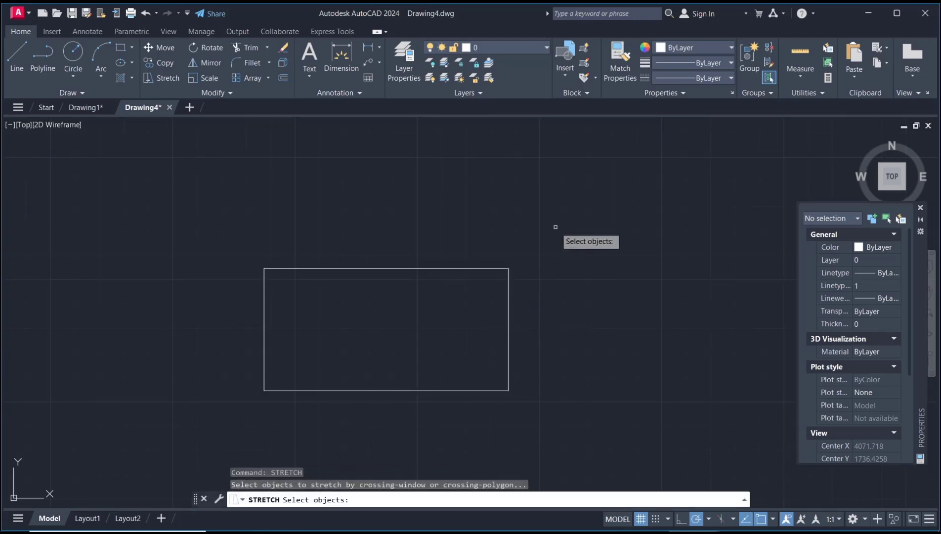
left_click(557, 223)
left_click(203, 326)
key("Return")
left_click(552, 306)
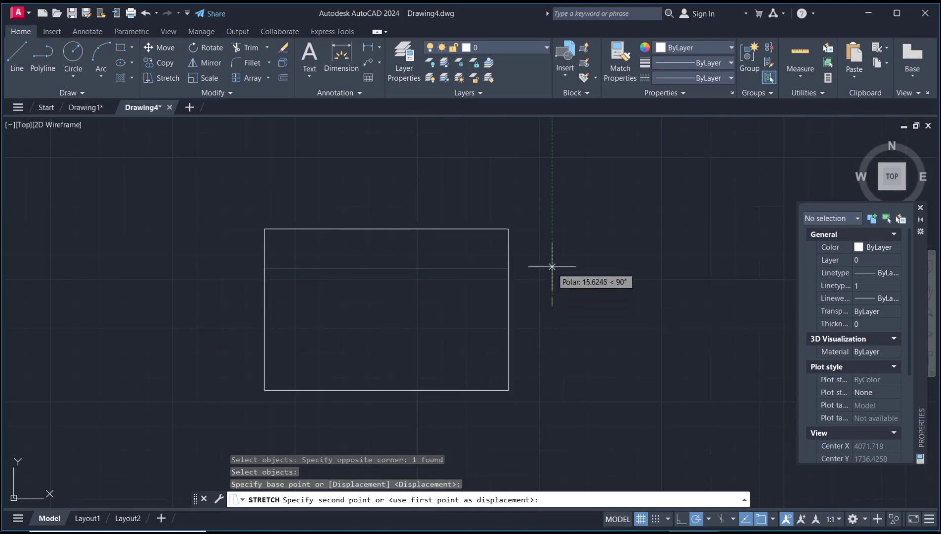
type("50")
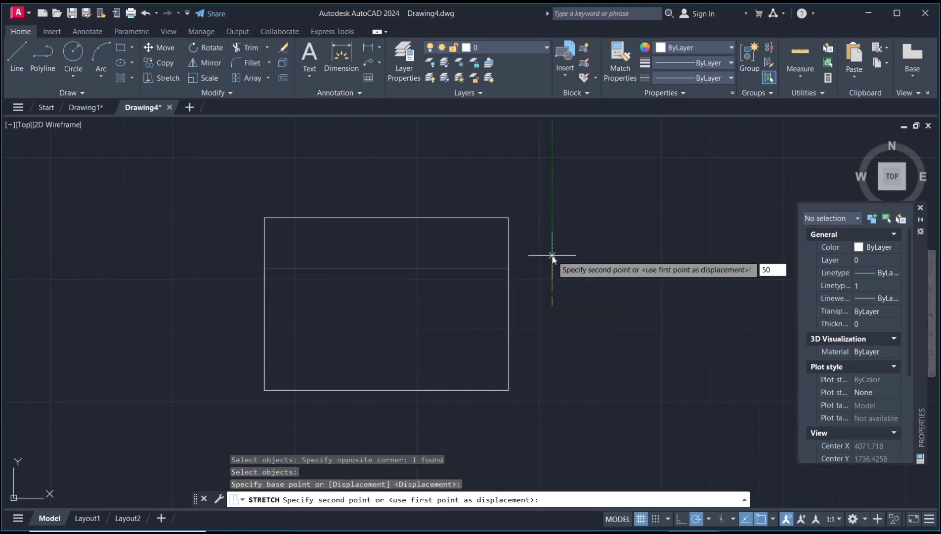
key("Return")
mouse_move(553, 257)
middle_mouse_down()
mouse_move(485, 269)
mouse_move(420, 298)
middle_mouse_up()
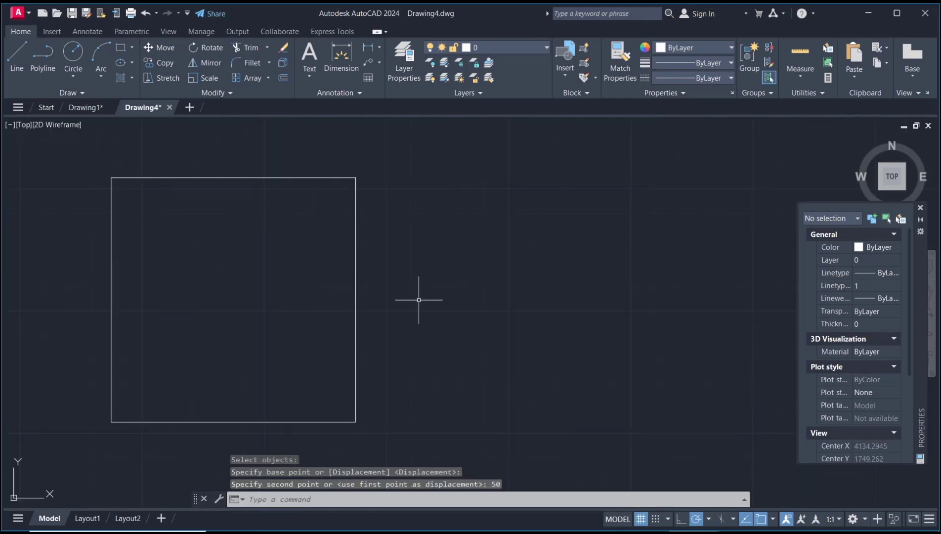
In Drawing1, draw a 100 by 100 square.
left_click(87, 108)
type("rec")
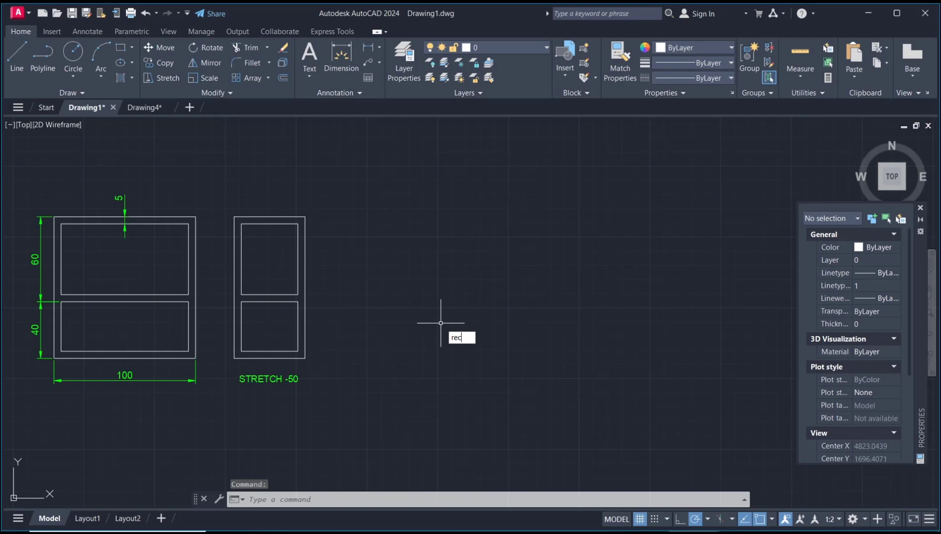
key("Return")
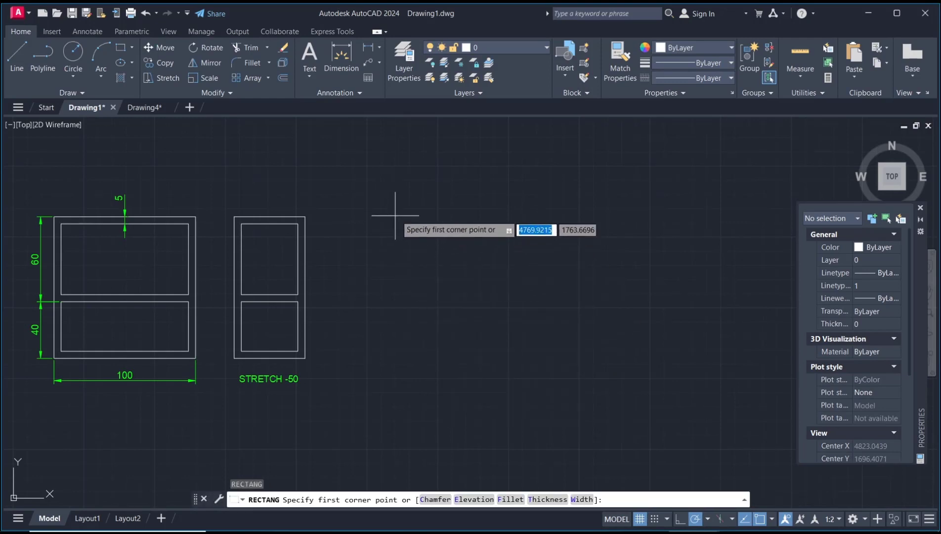
left_click(396, 215)
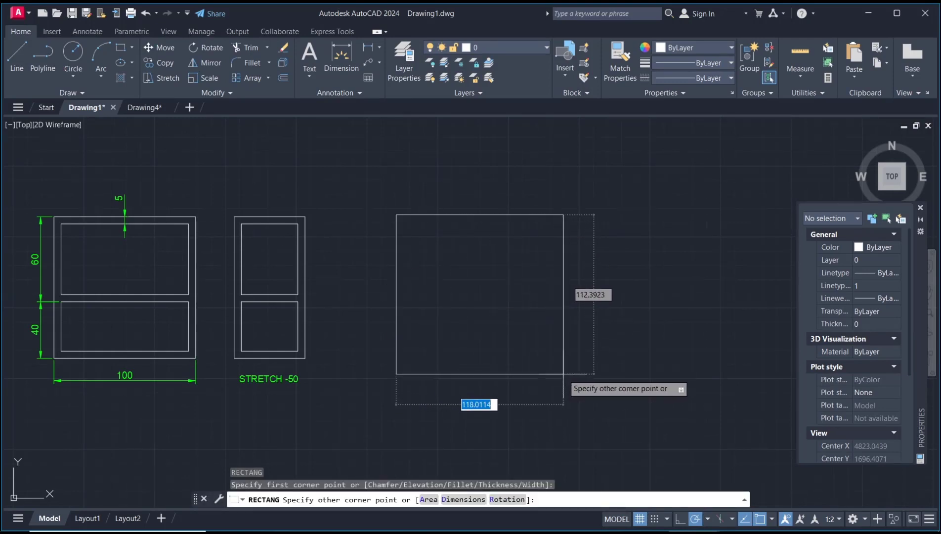
type("100")
key("Tab")
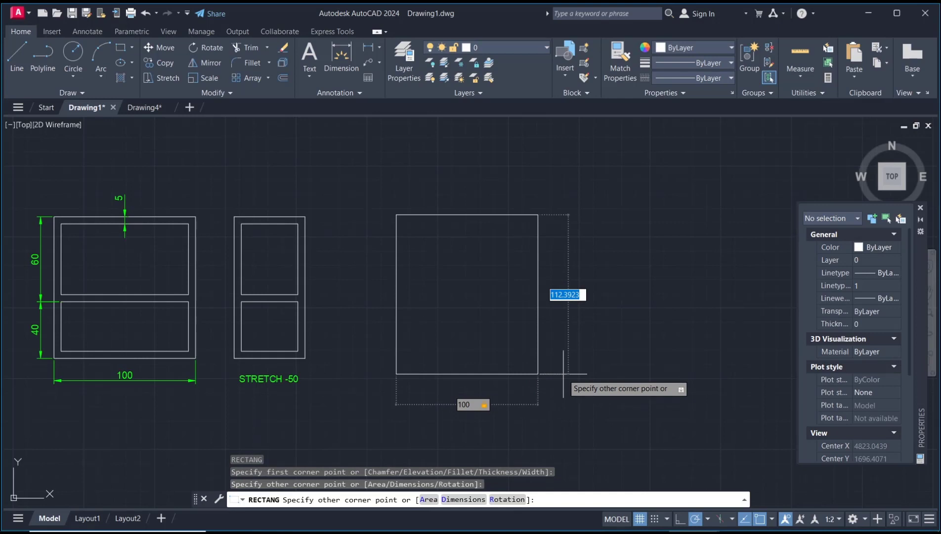
type("100")
key("Return")
type("OFFSET")
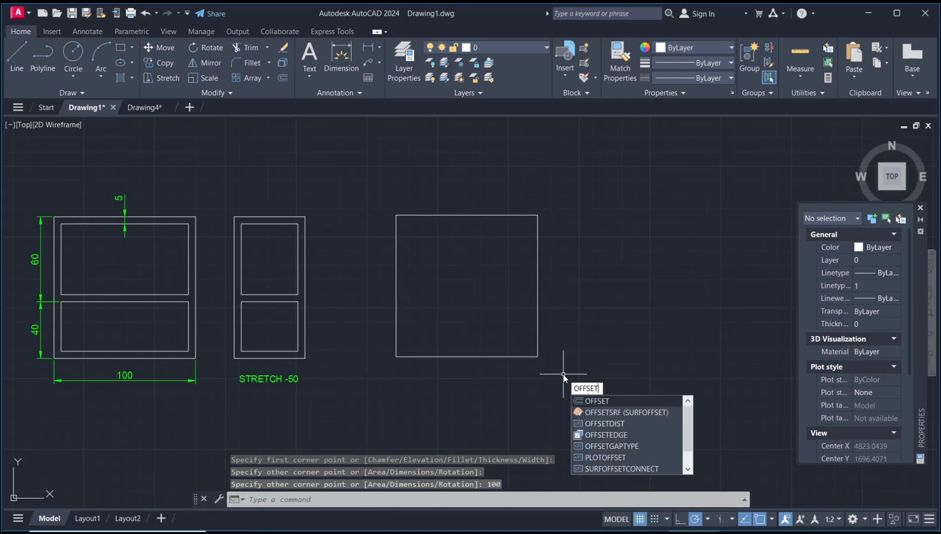
Offset the square 5 units inward to form the inner frame.
key("Return")
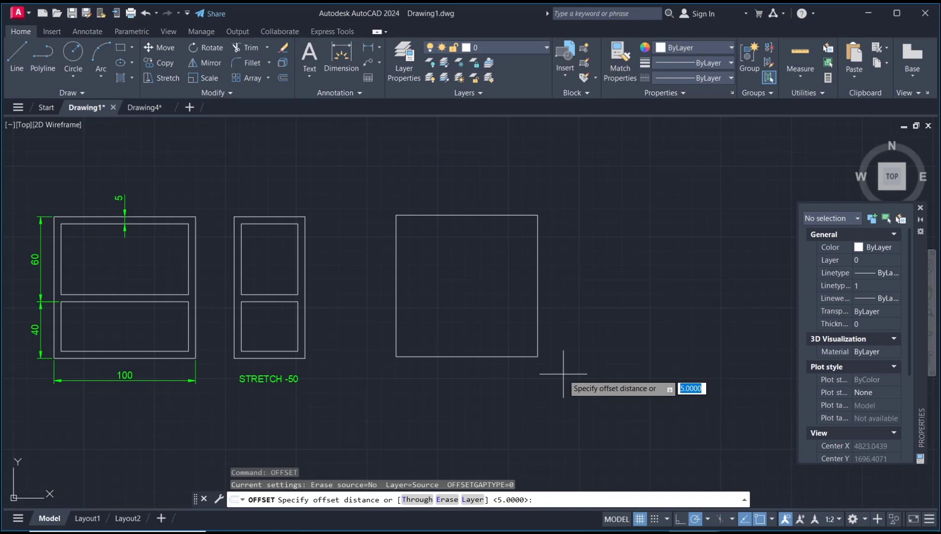
type("5")
key("Return")
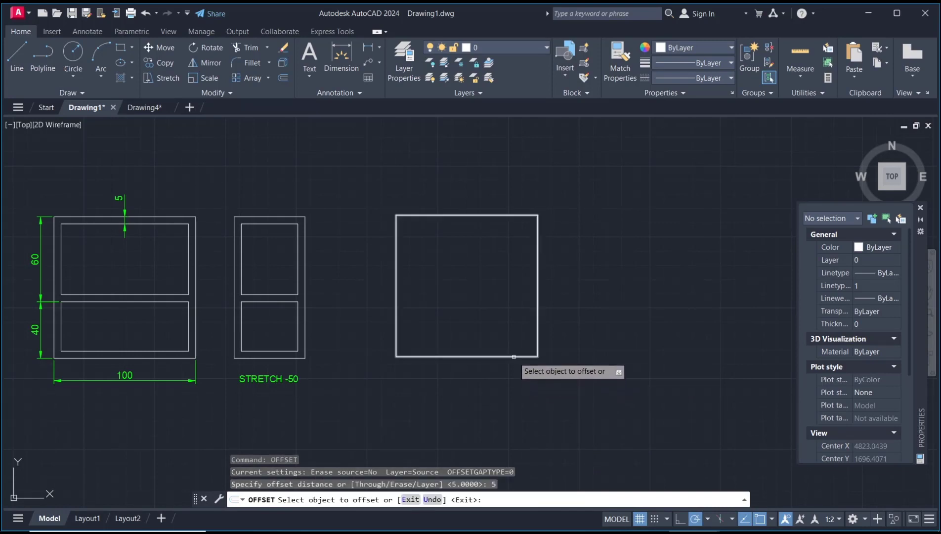
left_click(514, 356)
left_click(492, 316)
key("Return")
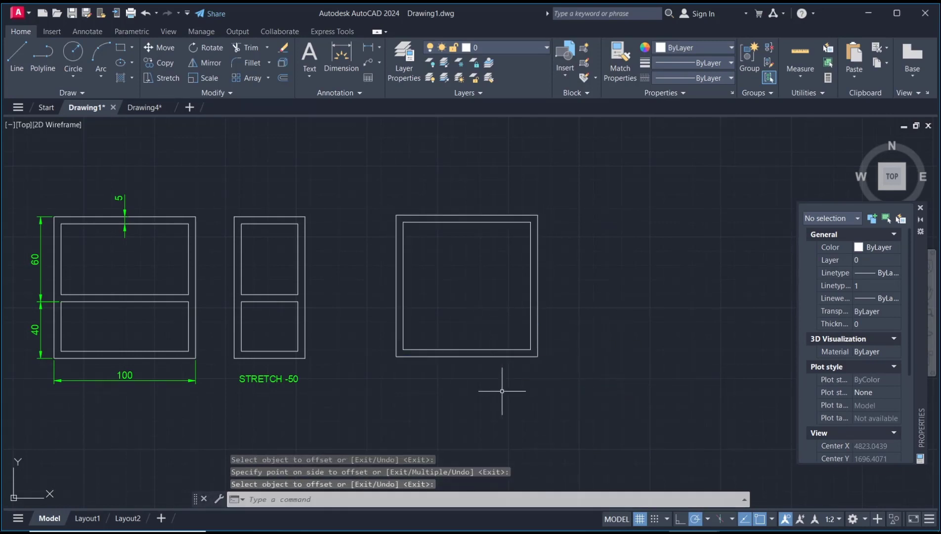
scroll(458, 329, "up", 2)
scroll(487, 347, "up", 2)
scroll(530, 380, "down", 4)
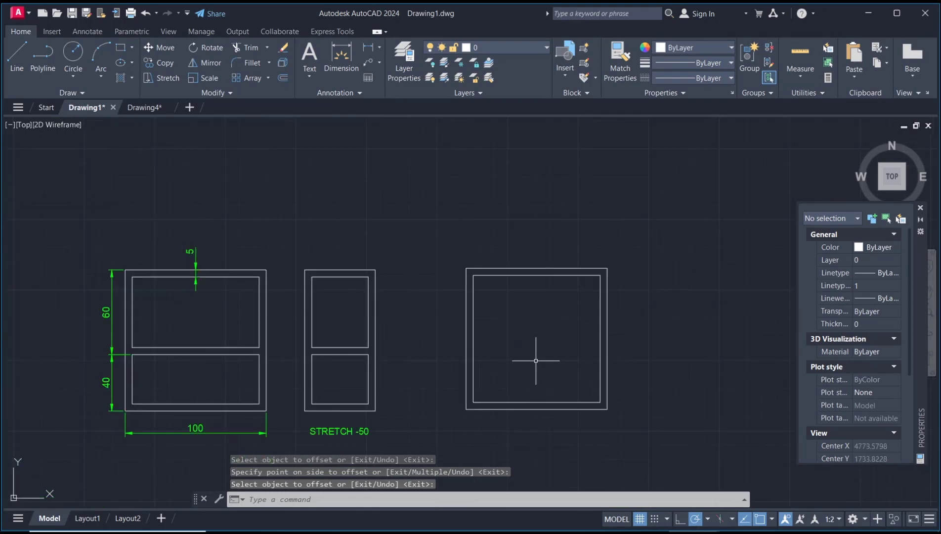
type("eplo")
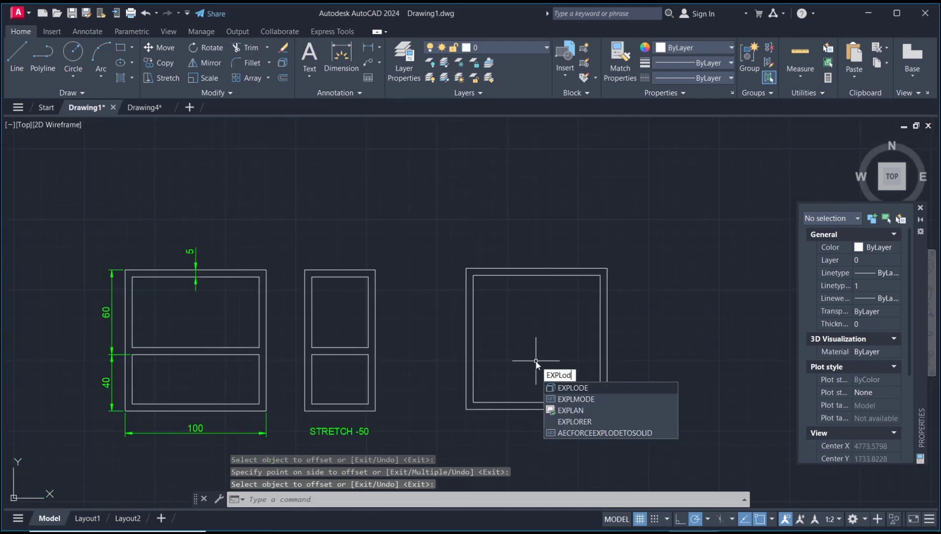
type("de")
Explode both squares into individual lines.
key("Return")
left_click(634, 335)
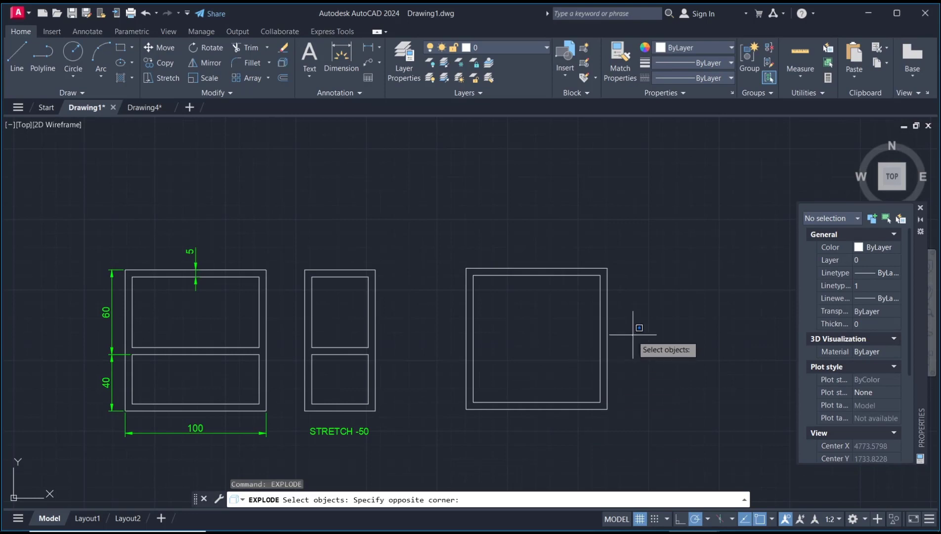
left_click(443, 429)
key("Return")
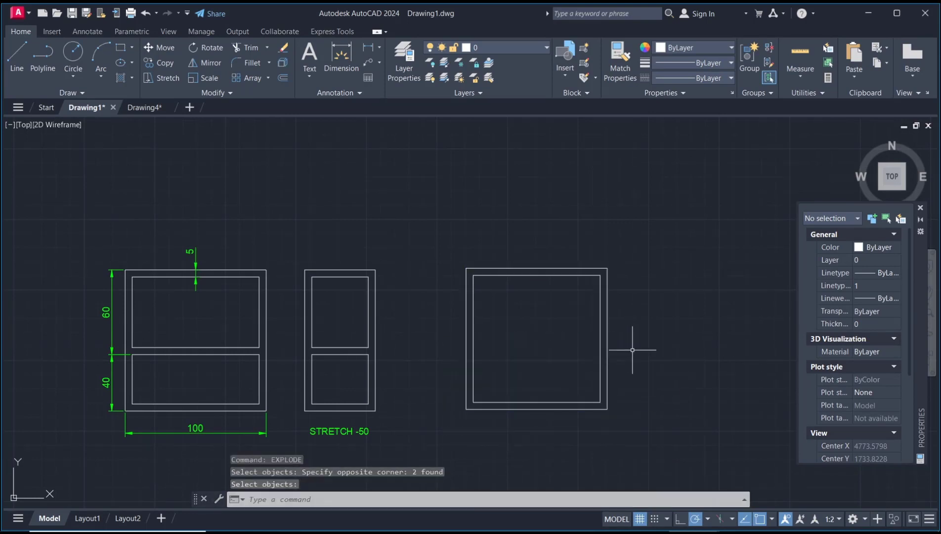
Copy the inner bottom edge 40 units up to make the pane divider.
type("Cp")
key("Return")
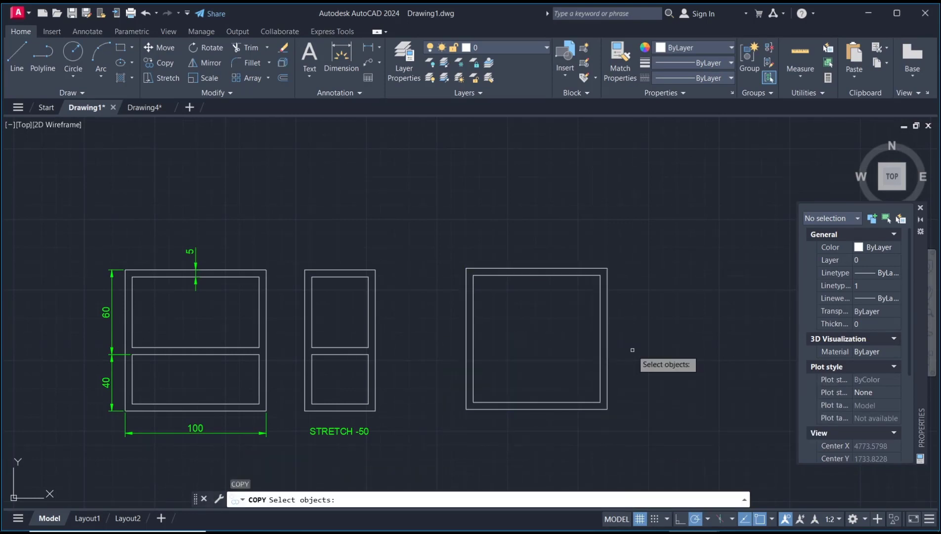
left_click(543, 388)
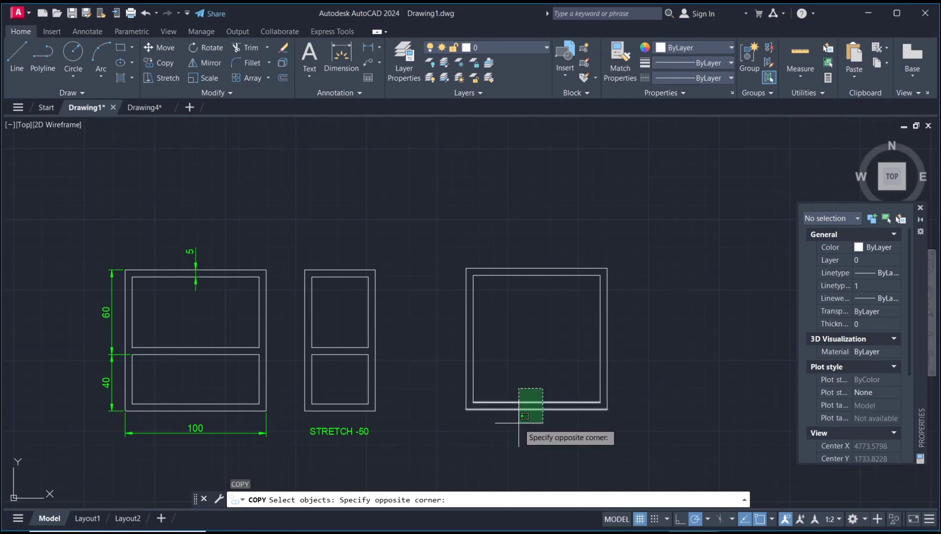
left_click(513, 435)
key("Return")
left_click(638, 382)
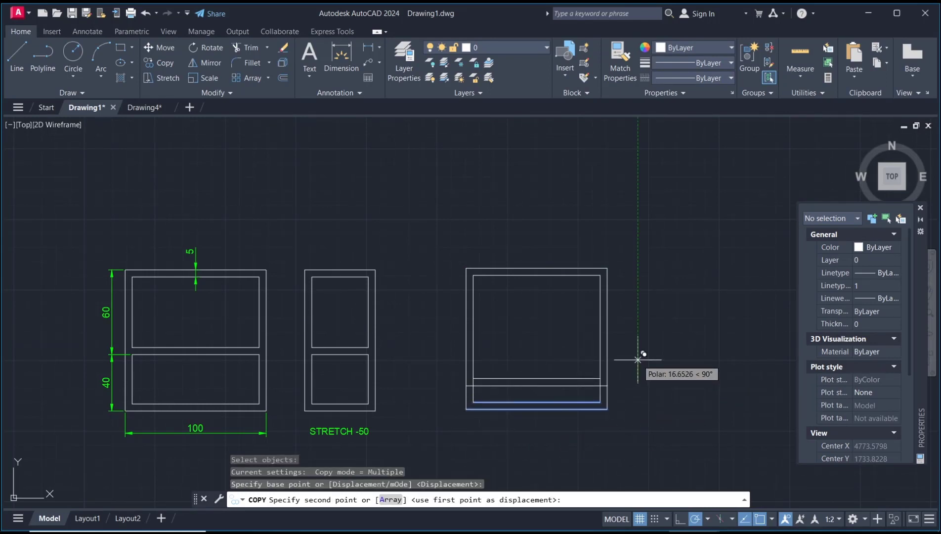
type("40")
key("Return")
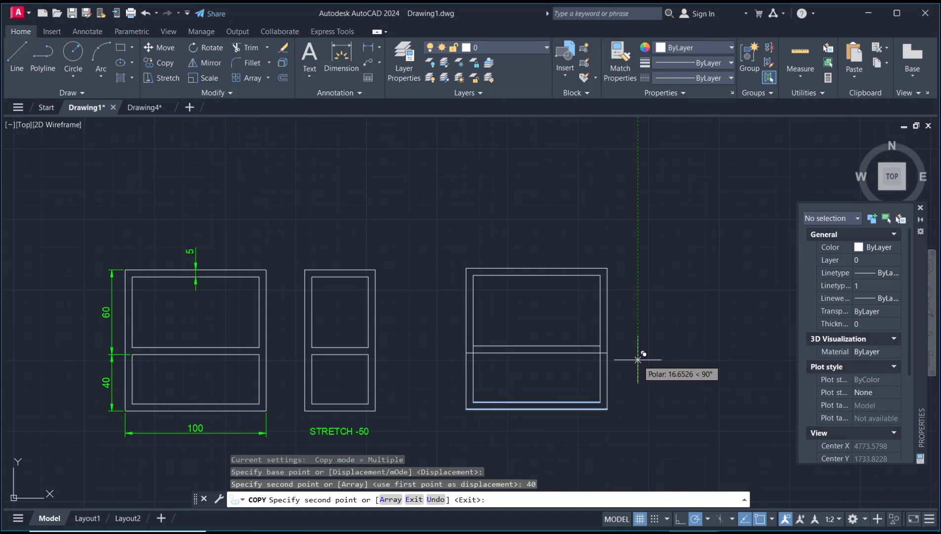
key("Escape")
Trim the divider bar ends on both the left and right sides of the frame.
scroll(580, 372, "up", 2)
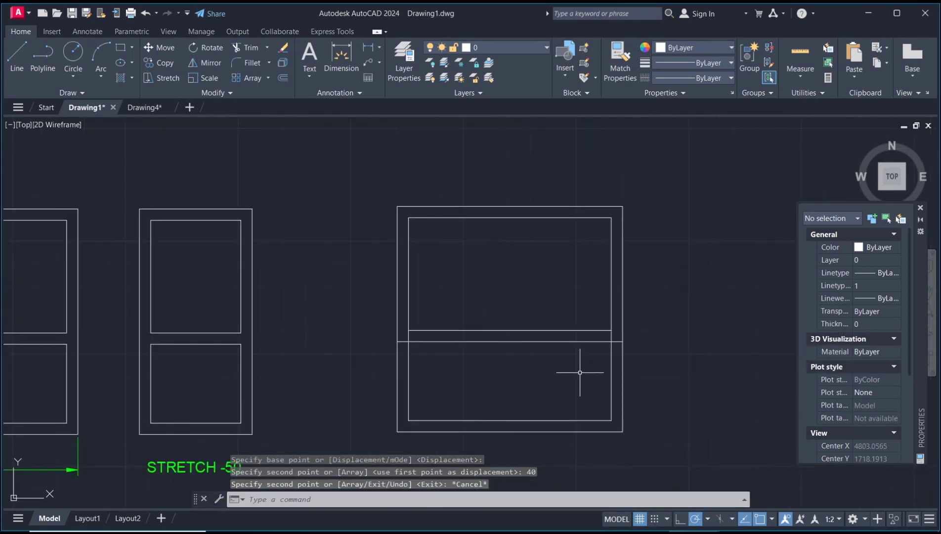
type("tr")
key("Return")
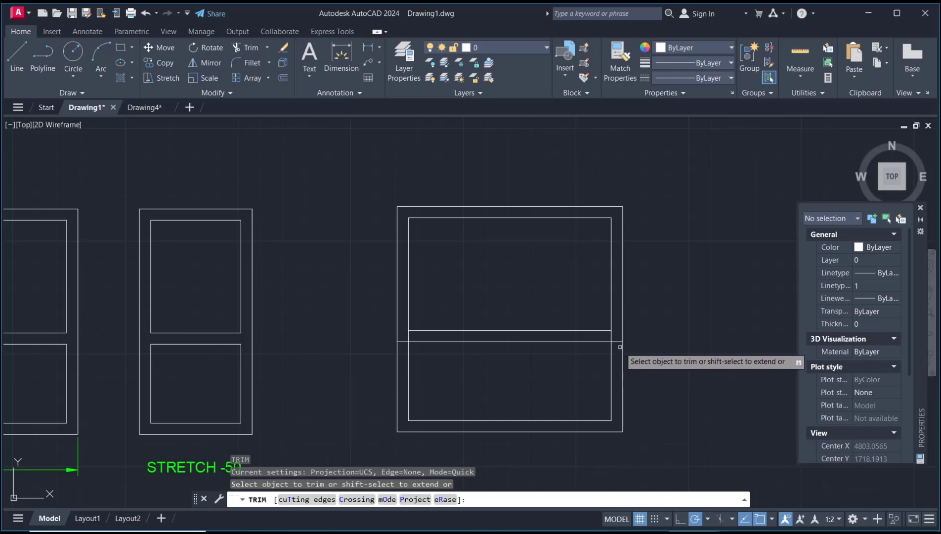
mouse_move(620, 346)
left_mouse_down()
mouse_move(605, 336)
mouse_move(615, 330)
left_mouse_up()
left_click_drag(417, 335, 404, 336)
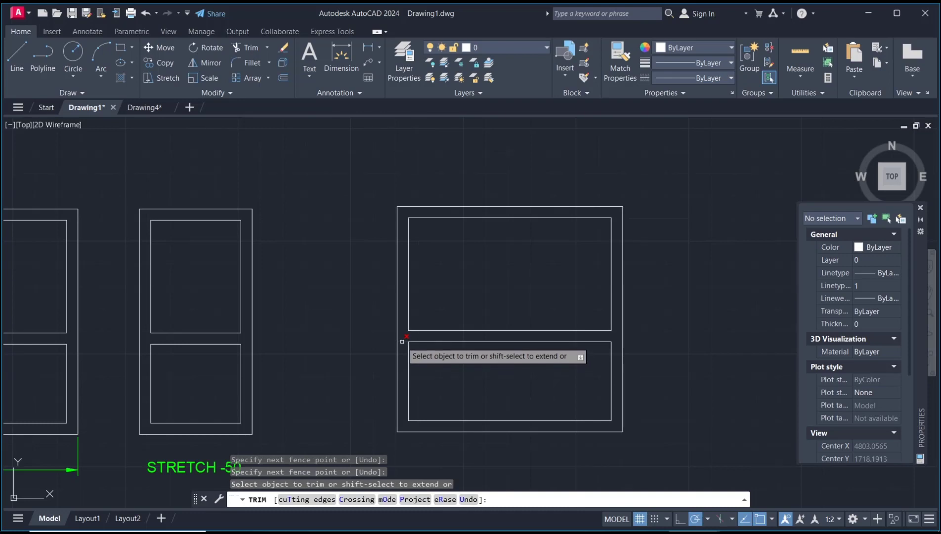
scroll(523, 352, "down", 2)
key("Escape")
middle_click_drag(616, 363, 603, 353)
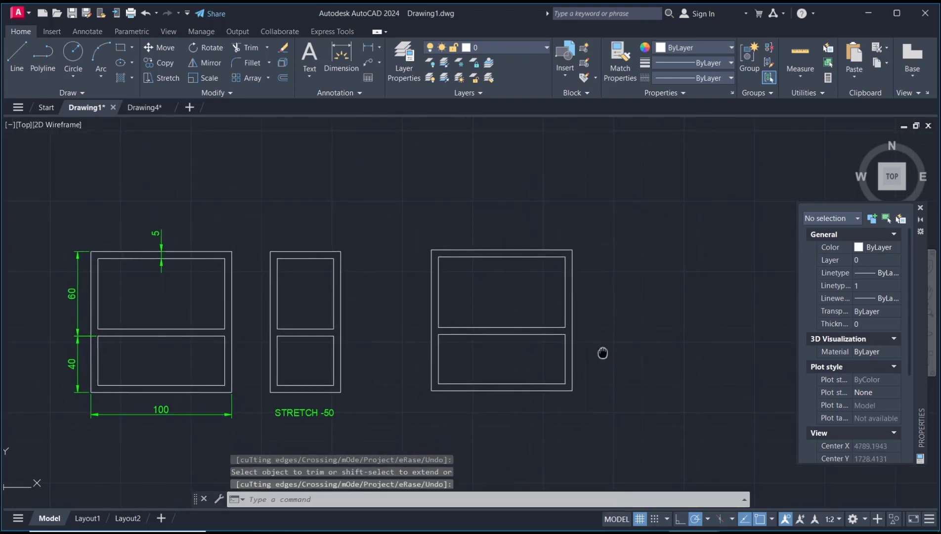
Copy the whole two-pane window frame to the right.
type("ct ")
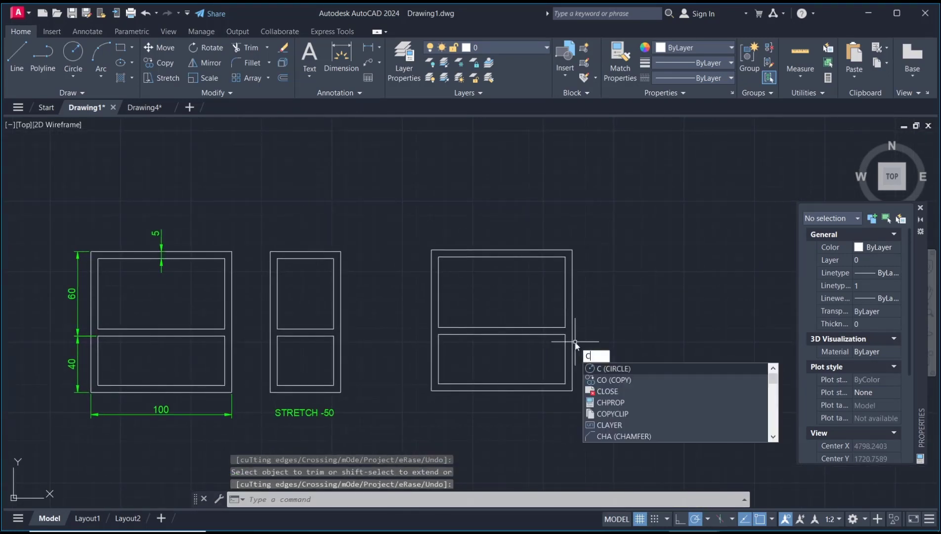
type("o")
key("Return")
left_click(617, 206)
left_click(406, 441)
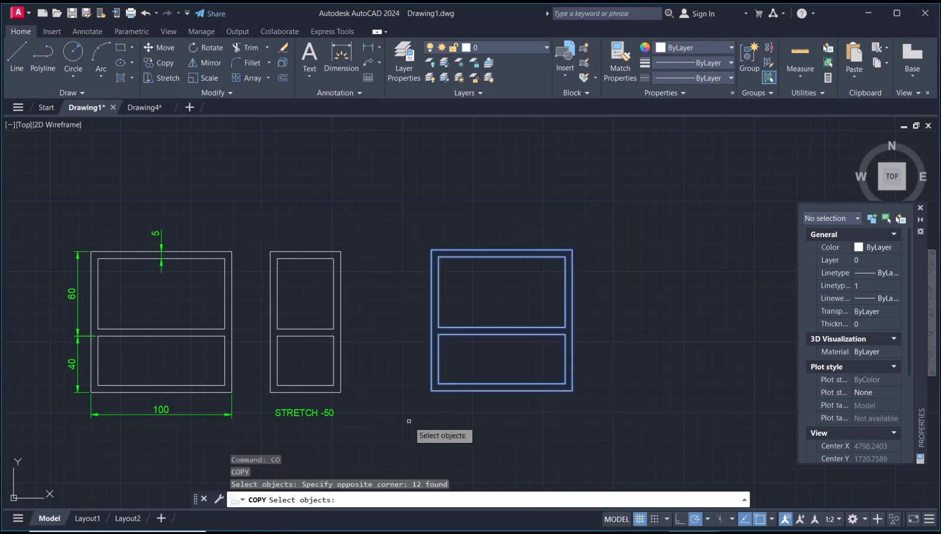
key("Return")
left_click(432, 390)
left_click(596, 390)
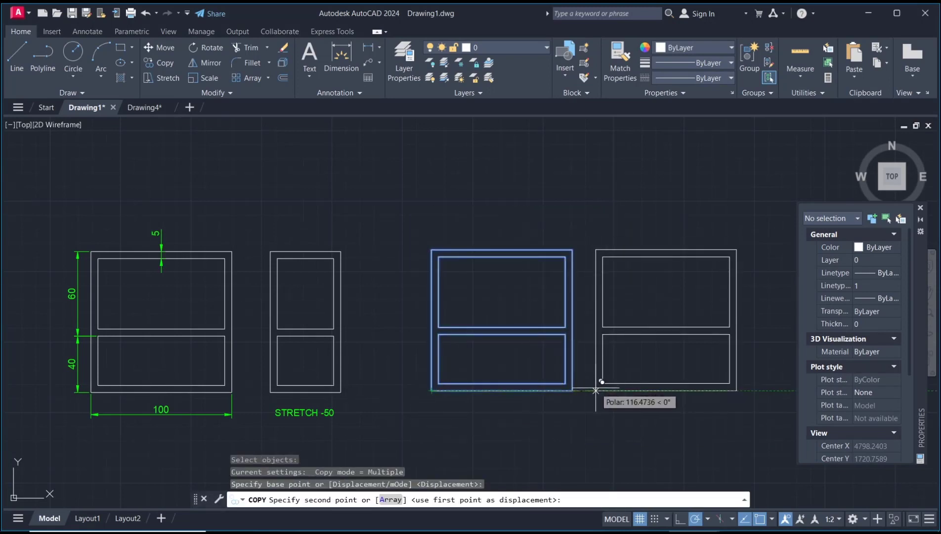
key("Return")
middle_click_drag(575, 431, 501, 423)
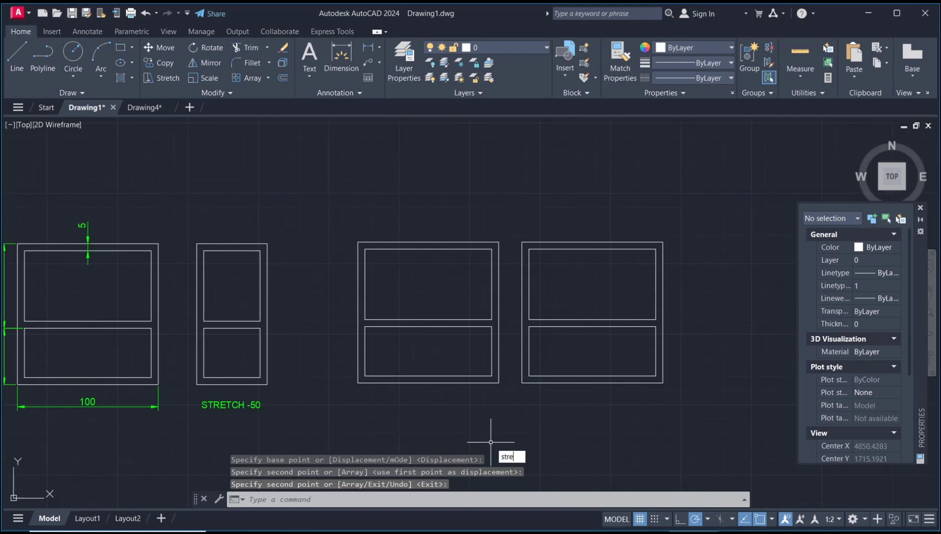
Stretch the copied frame's right side 50 units left, making it narrower.
key("Return")
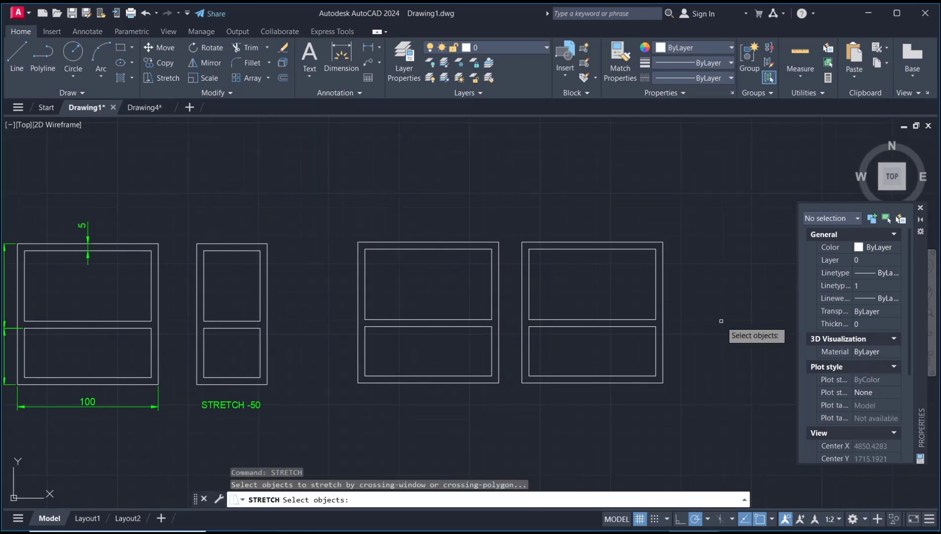
left_click(700, 208)
left_click(609, 391)
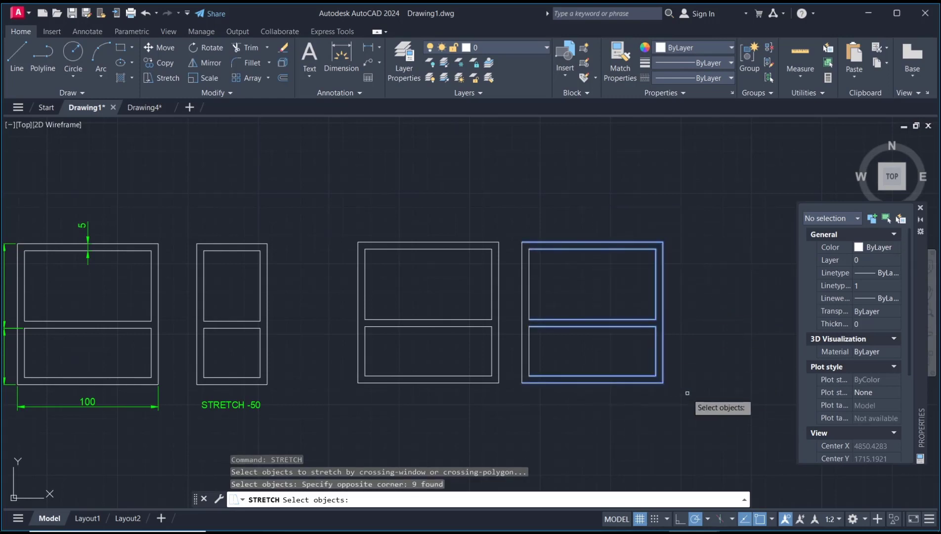
key("Return")
left_click(651, 411)
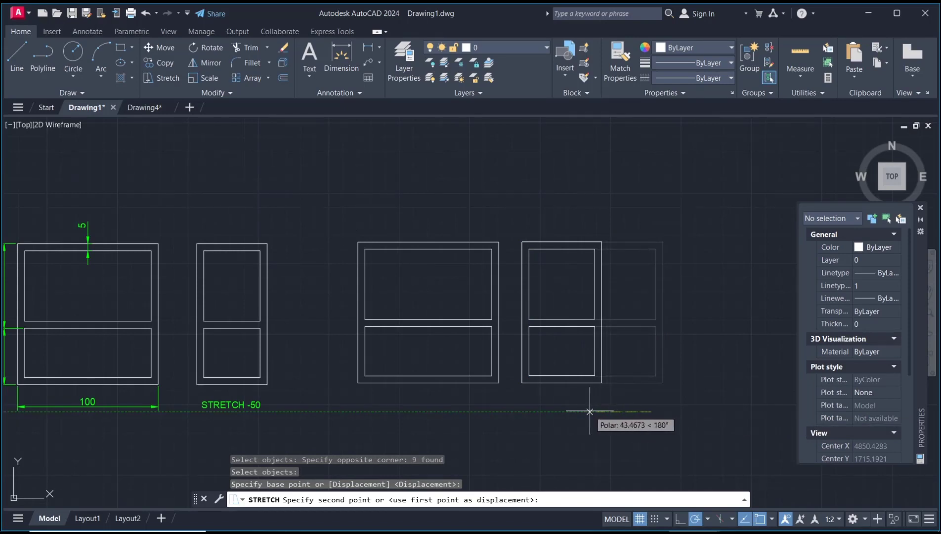
type("50")
key("Return")
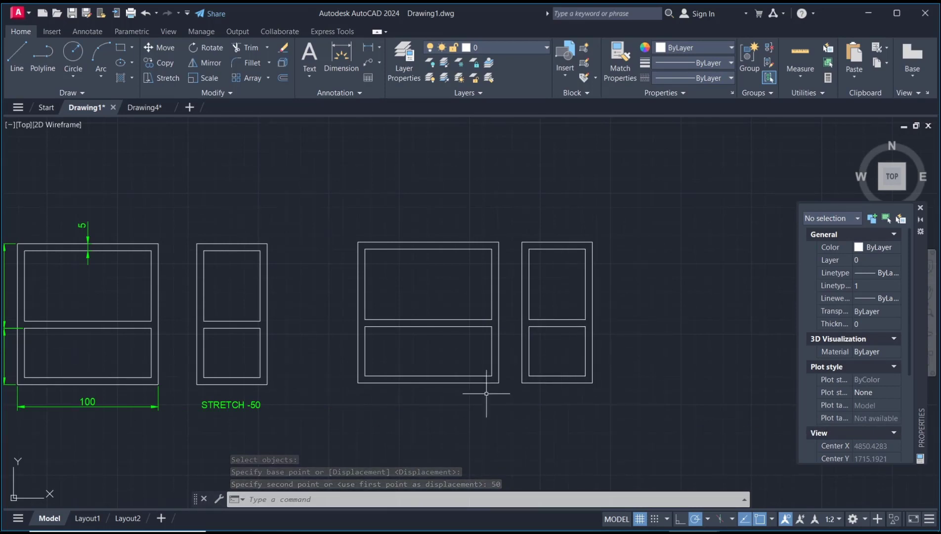
middle_click_drag(460, 398, 521, 398)
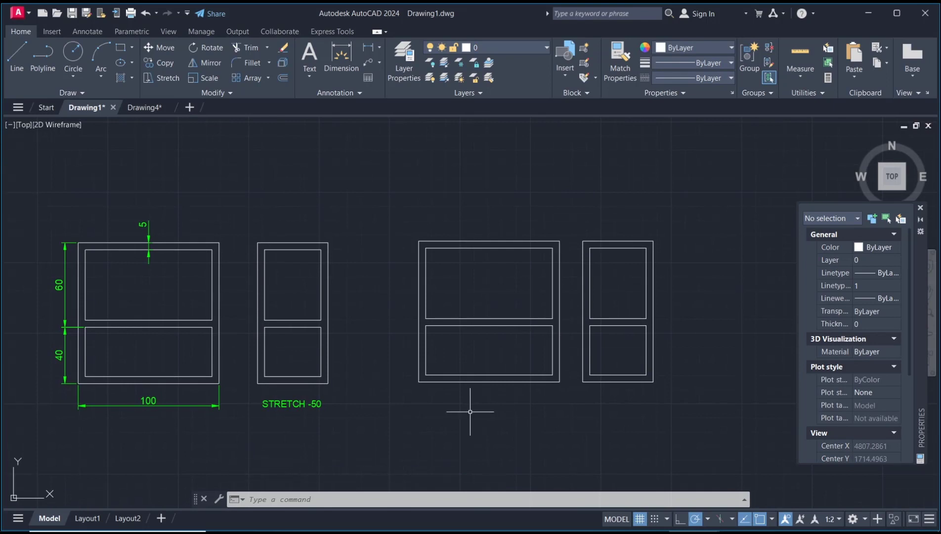